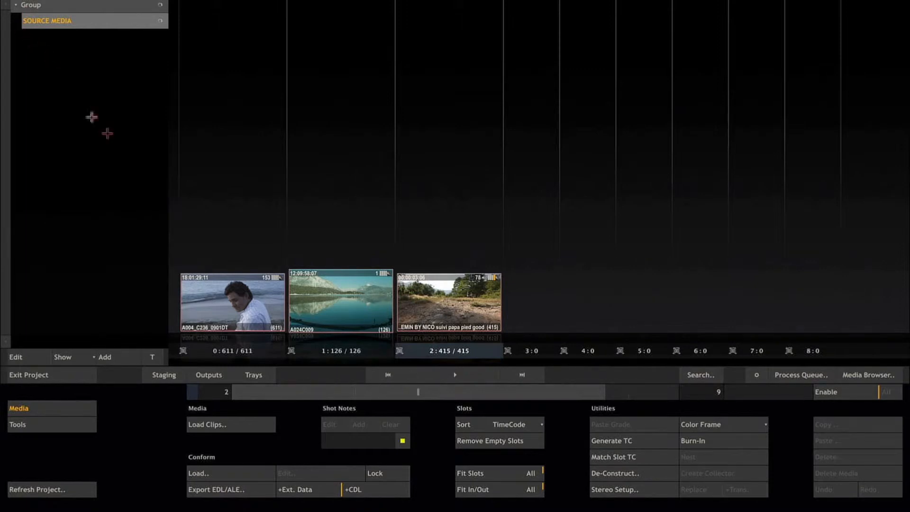
# Inspect the source file paths and frames of the three clips in the SOURCE MEDIA construct.
pyautogui.click(231, 299)
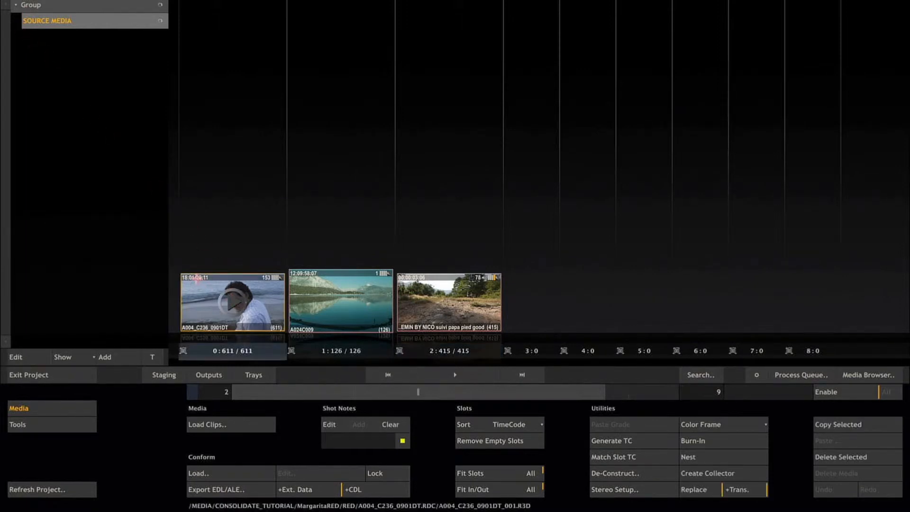
pyautogui.moveTo(192, 276)
pyautogui.mouseDown()
pyautogui.moveTo(273, 276)
pyautogui.moveTo(170, 276)
pyautogui.mouseUp()
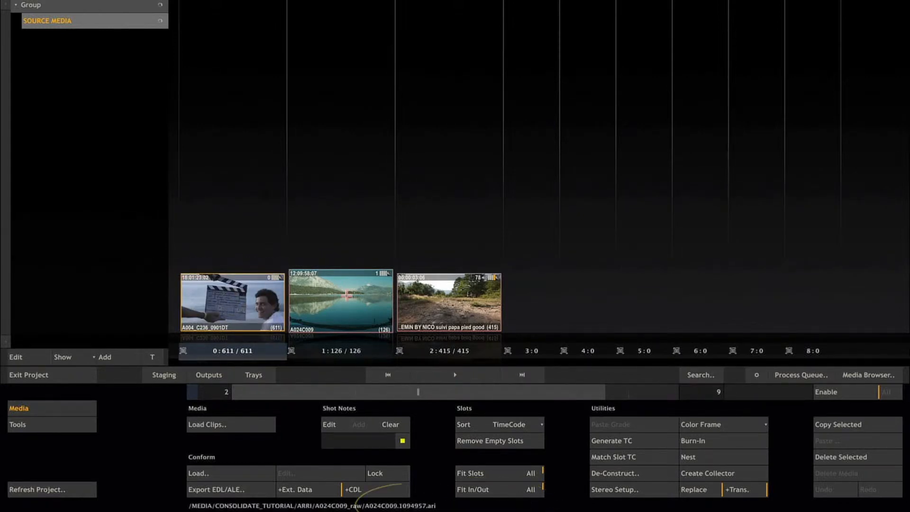
pyautogui.moveTo(296, 273)
pyautogui.mouseDown()
pyautogui.moveTo(353, 270)
pyautogui.moveTo(294, 266)
pyautogui.mouseUp()
pyautogui.click(443, 296)
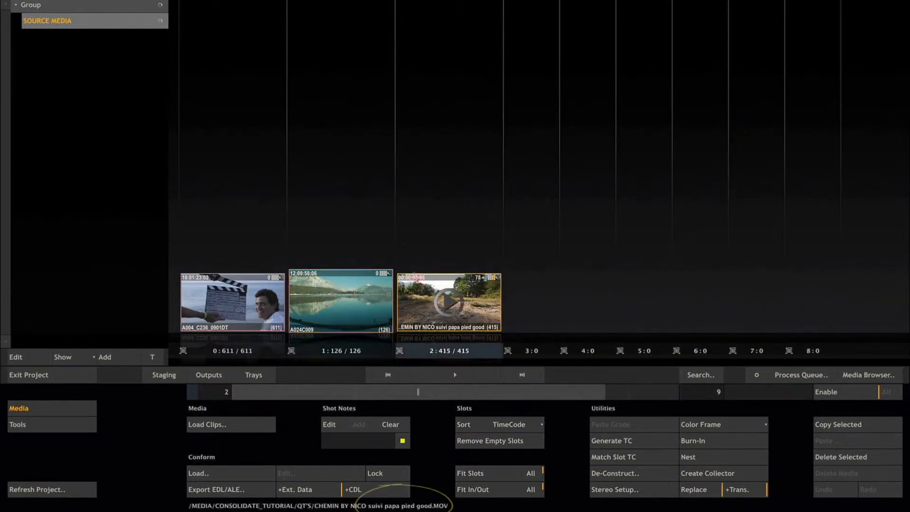
pyautogui.moveTo(413, 278)
pyautogui.mouseDown()
pyautogui.moveTo(468, 268)
pyautogui.moveTo(471, 277)
pyautogui.moveTo(420, 278)
pyautogui.mouseUp()
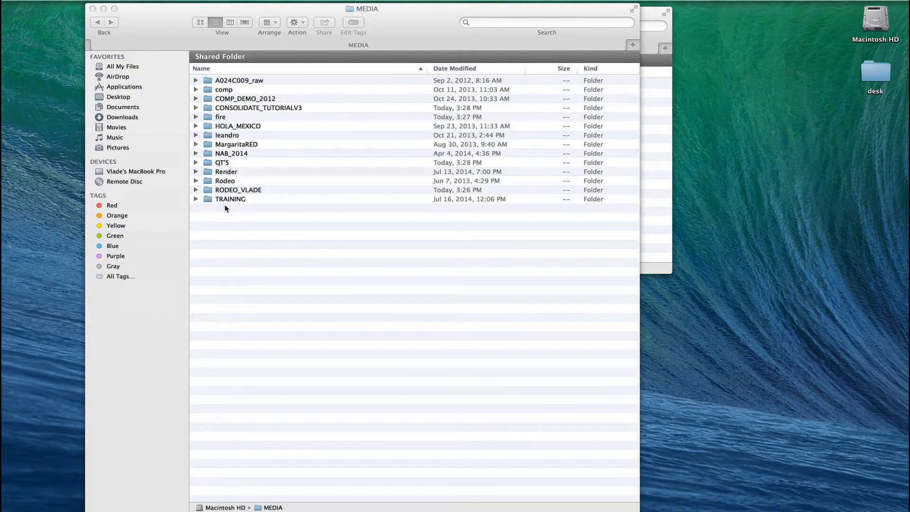
# Switch to Finder and examine the MargaritaRED and QT'S folders in MEDIA, locating the CHEMIN BY NICO suivi papa pied good.MOV file.
pyautogui.click(195, 144)
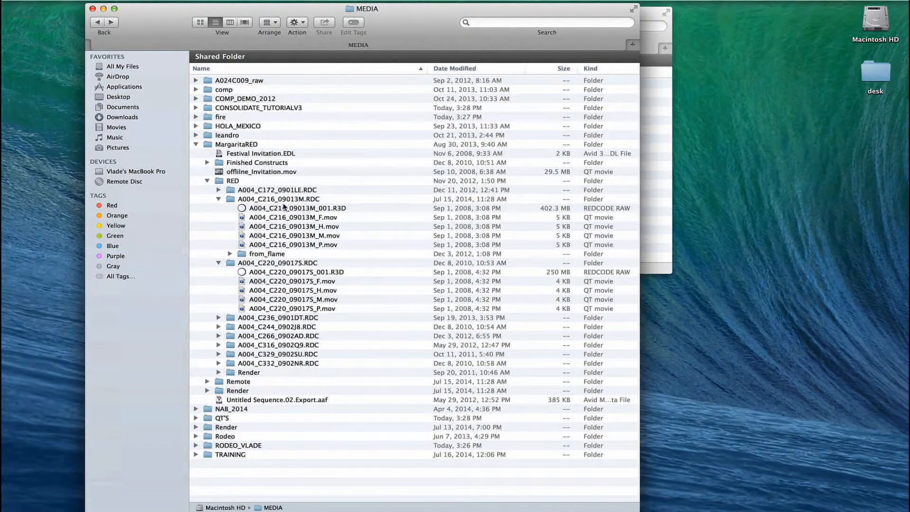
pyautogui.click(196, 144)
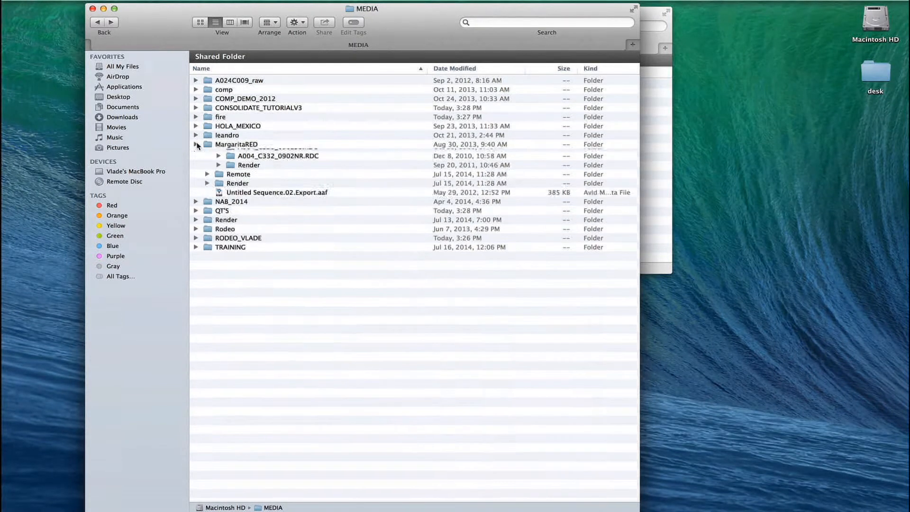
pyautogui.click(194, 163)
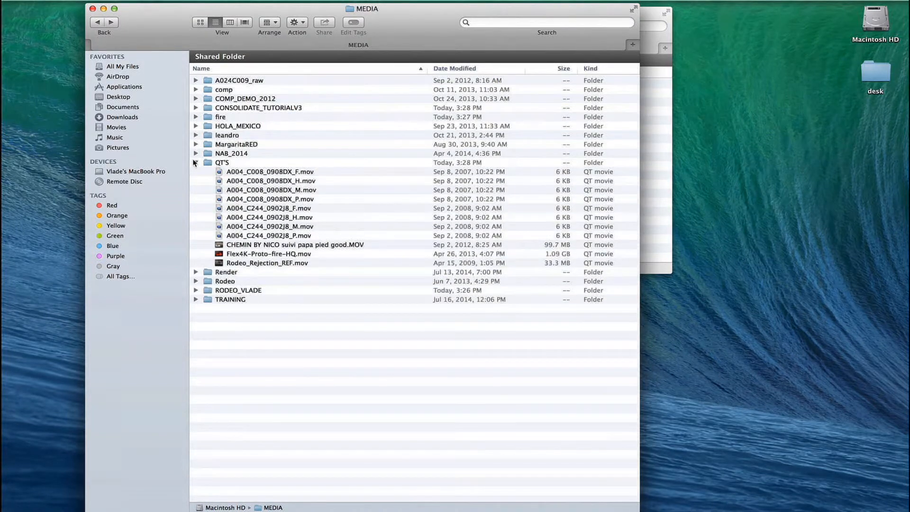
pyautogui.click(251, 246)
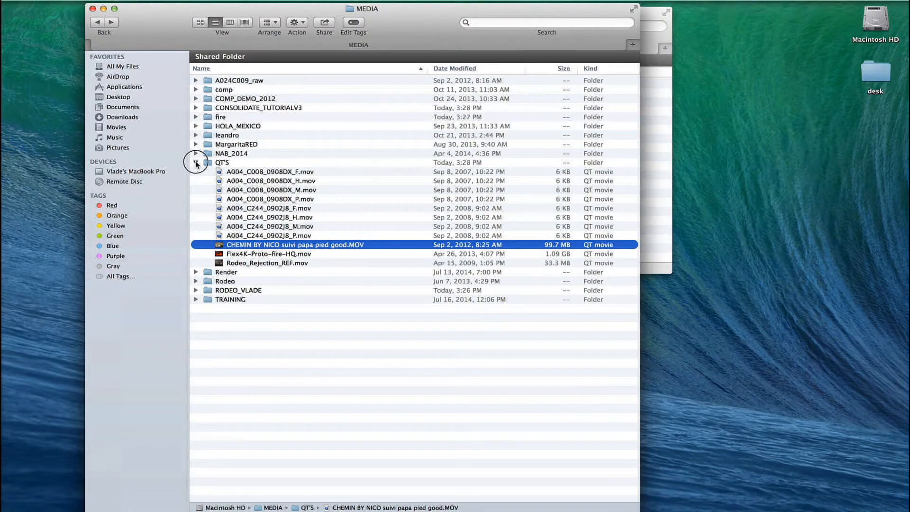
pyautogui.click(195, 163)
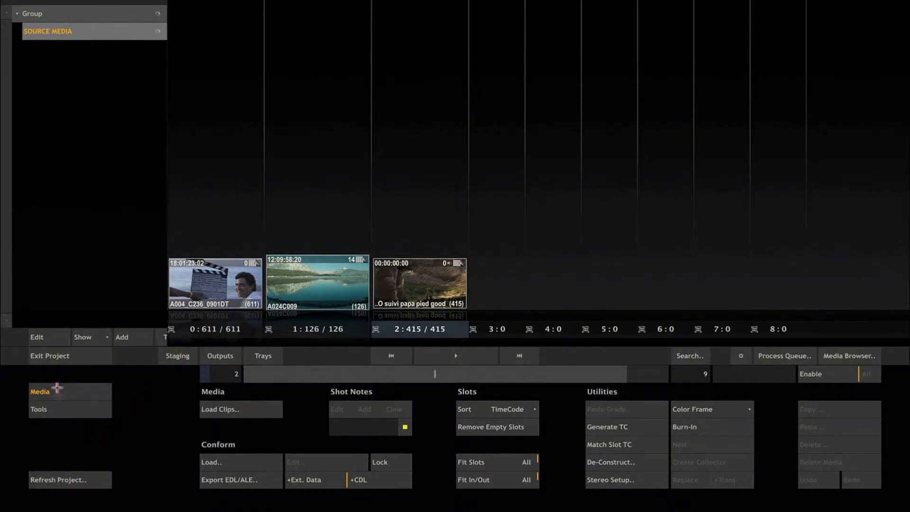
# Return to SCRATCH, exit the project and open the Consolidate Project dialog from the settings of CONSOLIDATE_TUTORIAL.
pyautogui.click(37, 355)
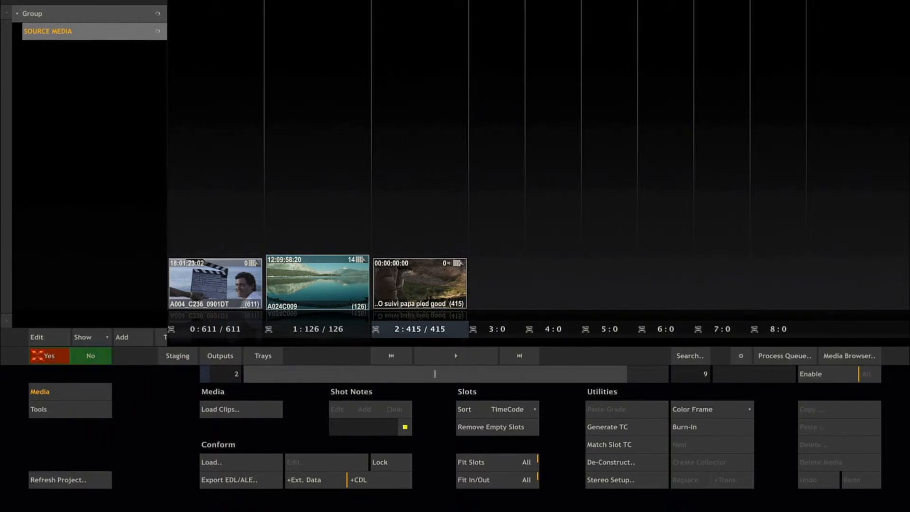
pyautogui.click(36, 355)
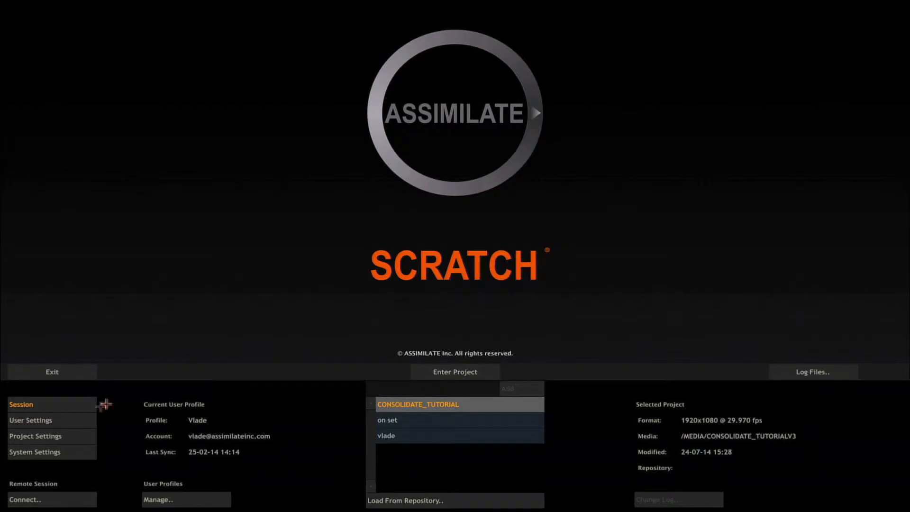
pyautogui.click(46, 437)
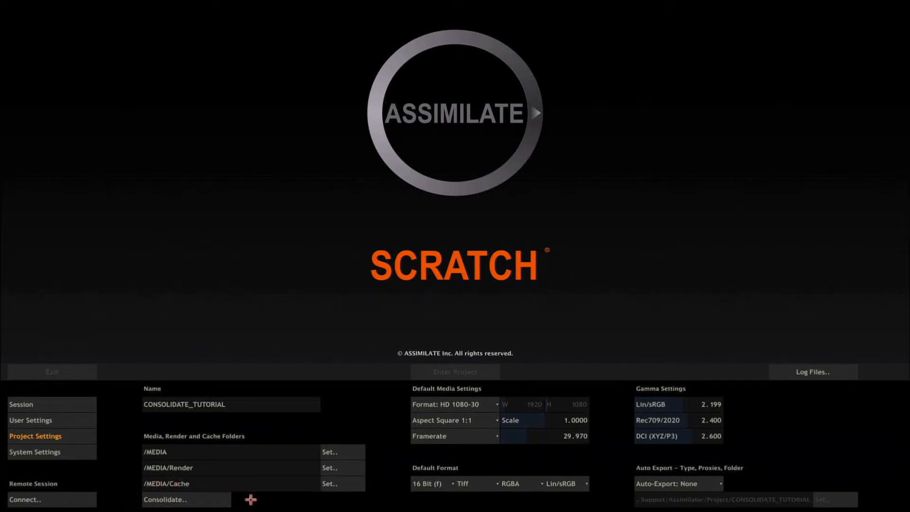
pyautogui.click(183, 499)
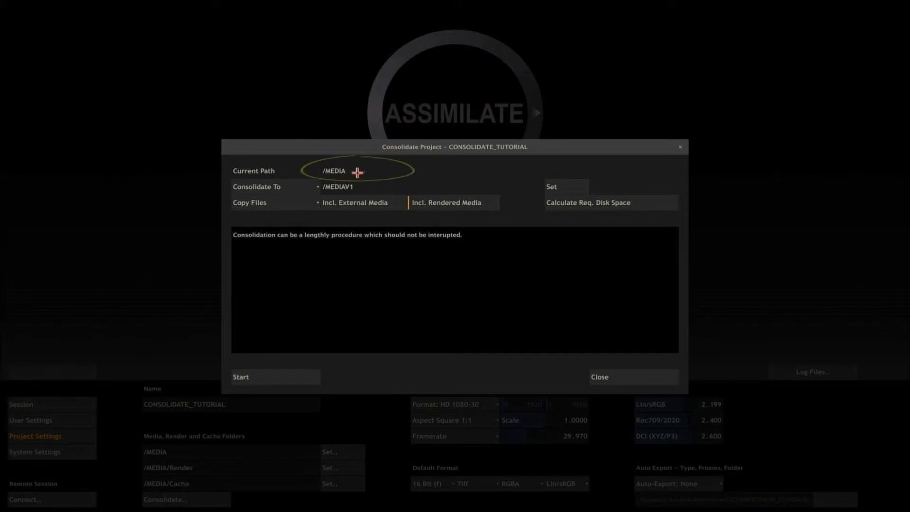
pyautogui.click(307, 186)
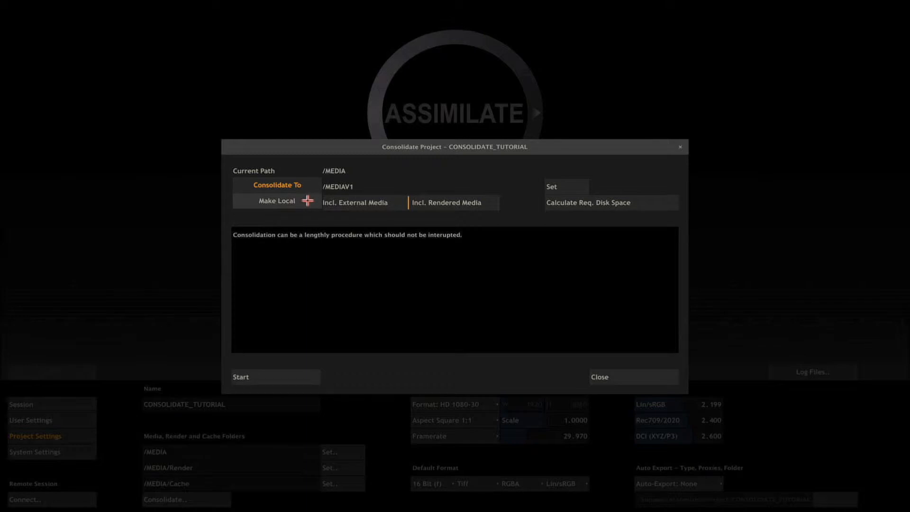
pyautogui.click(310, 201)
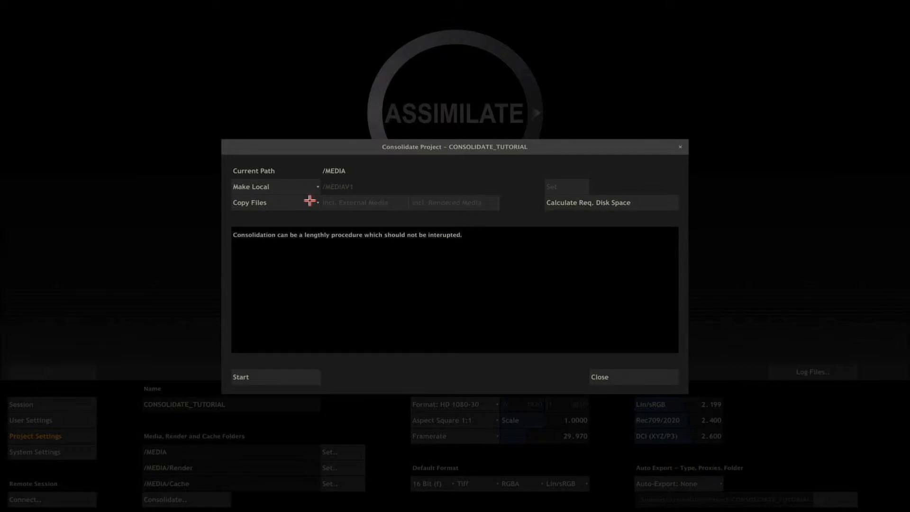
pyautogui.click(315, 186)
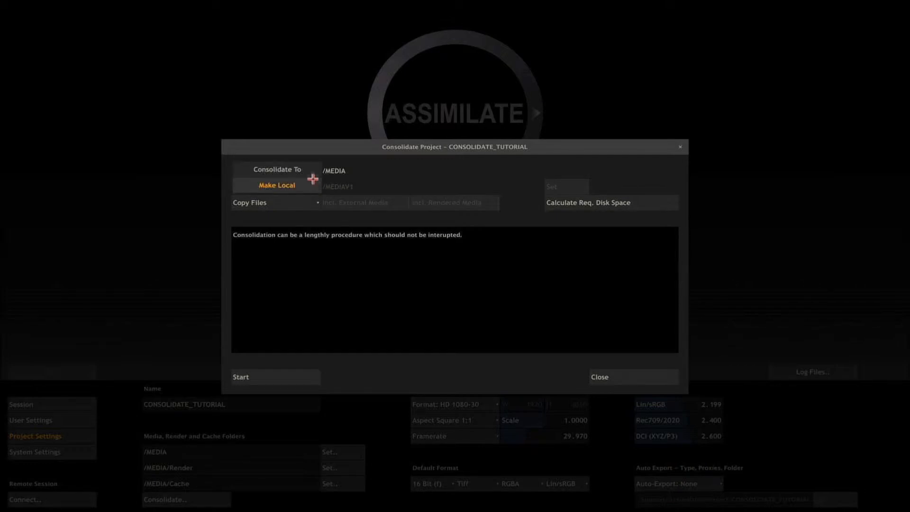
pyautogui.click(311, 170)
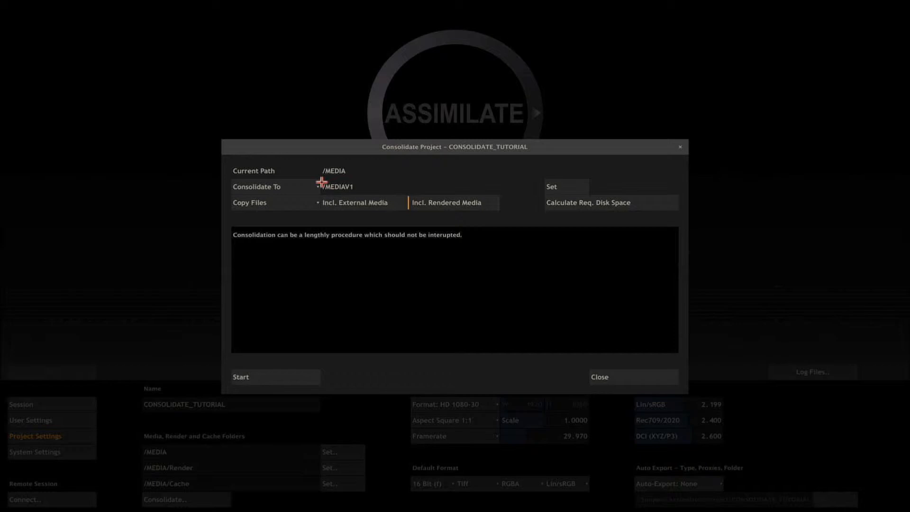
# Set the consolidation destination to a new folder named CONSOLIDATE_TUTORIAL inside /MEDIA.
pyautogui.click(571, 186)
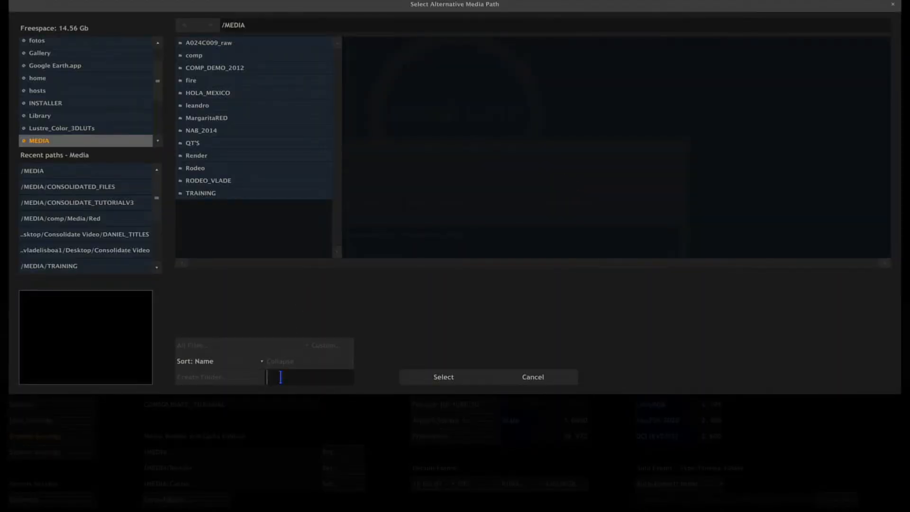
pyautogui.write('CONSOLIDATE_TUTORIAL')
pyautogui.press('Return')
pyautogui.click(422, 378)
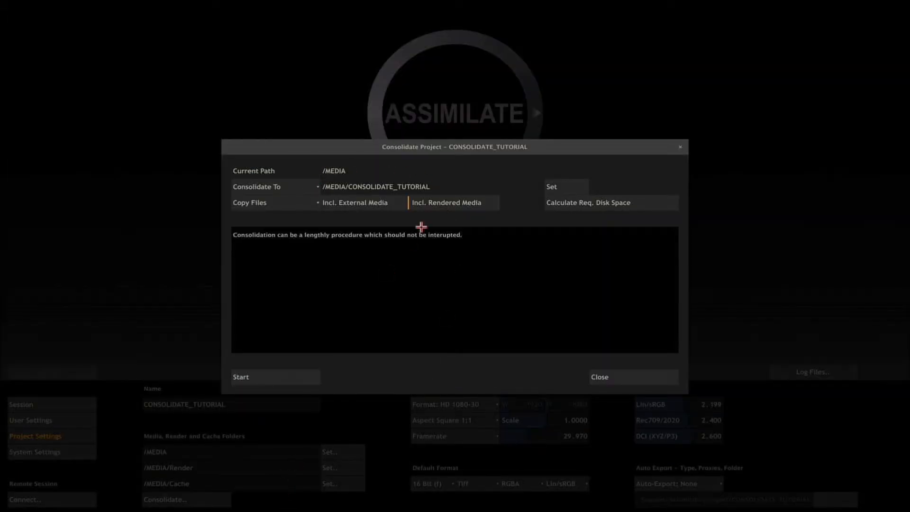
pyautogui.click(311, 202)
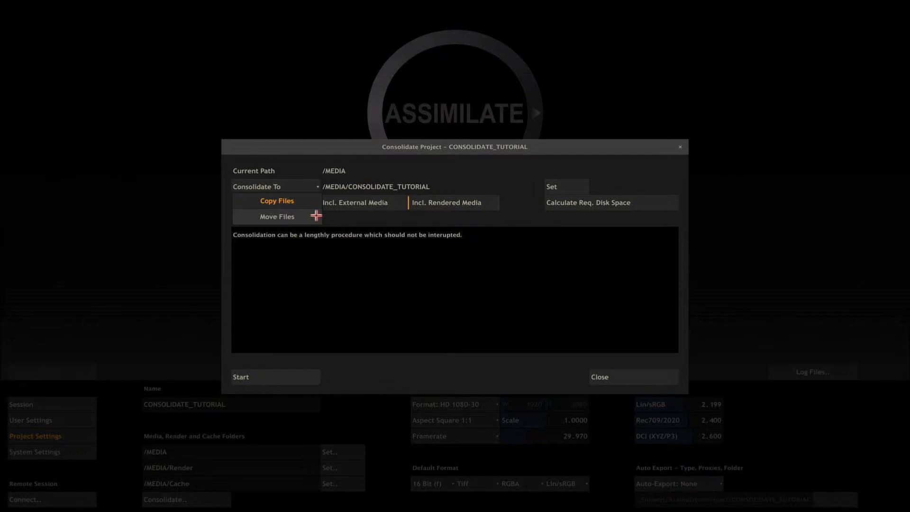
pyautogui.click(316, 216)
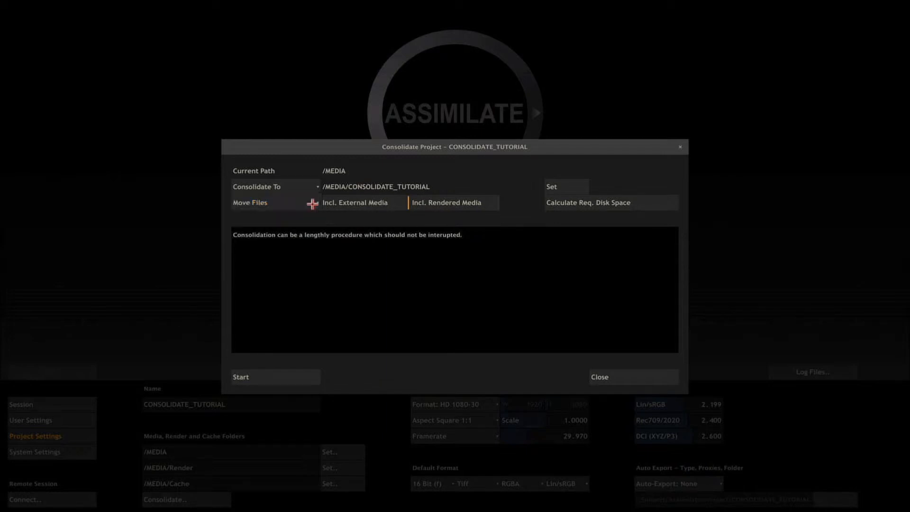
pyautogui.click(311, 203)
pyautogui.click(309, 186)
# Calculate the required disk space and start consolidating the project by copying its files to /MEDIA/CONSOLIDATE_TUTORIAL.
pyautogui.click(602, 204)
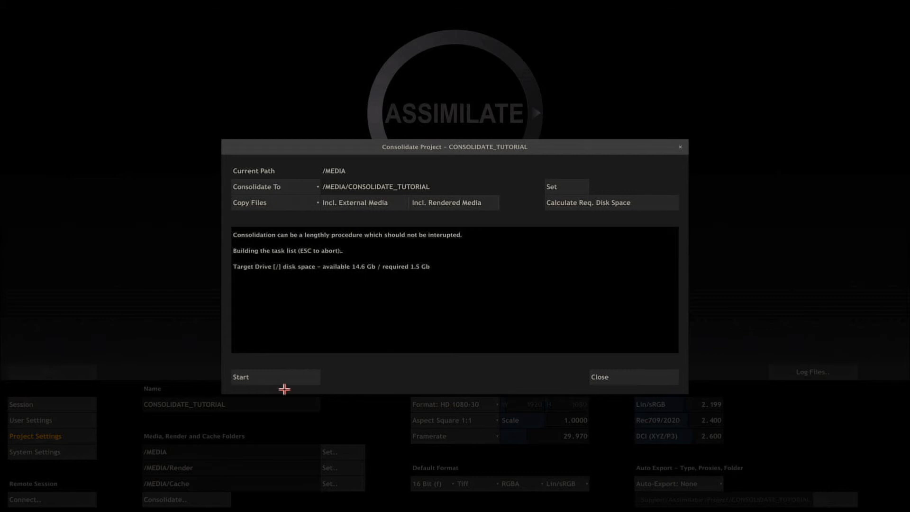
pyautogui.click(250, 377)
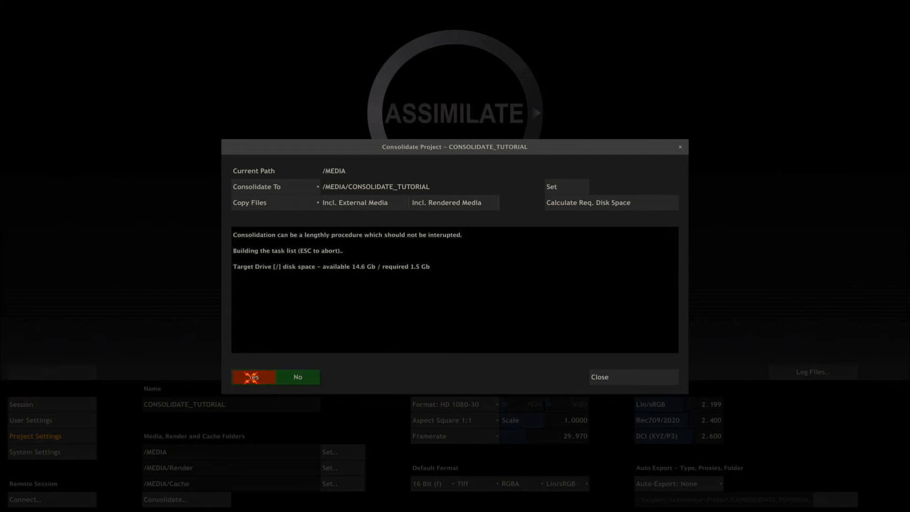
pyautogui.click(252, 378)
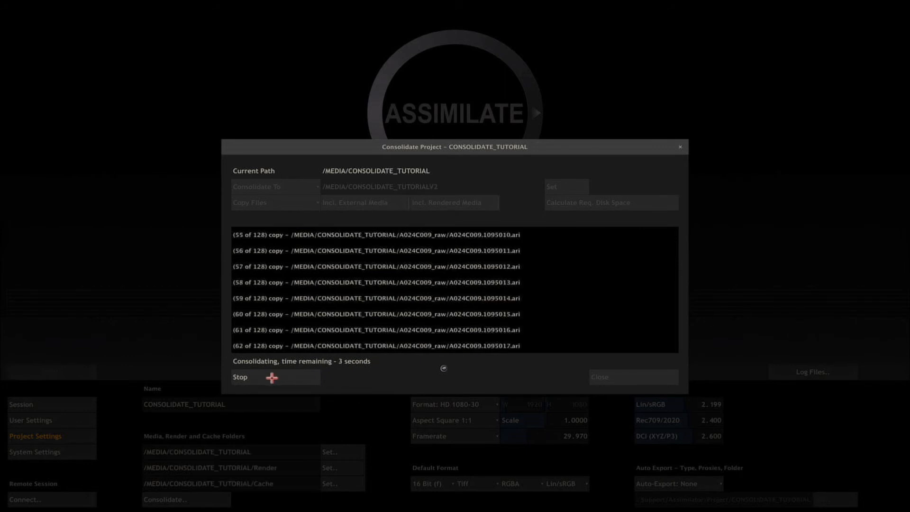
# Stop the running consolidation and close the Consolidate Project dialog.
pyautogui.click(265, 378)
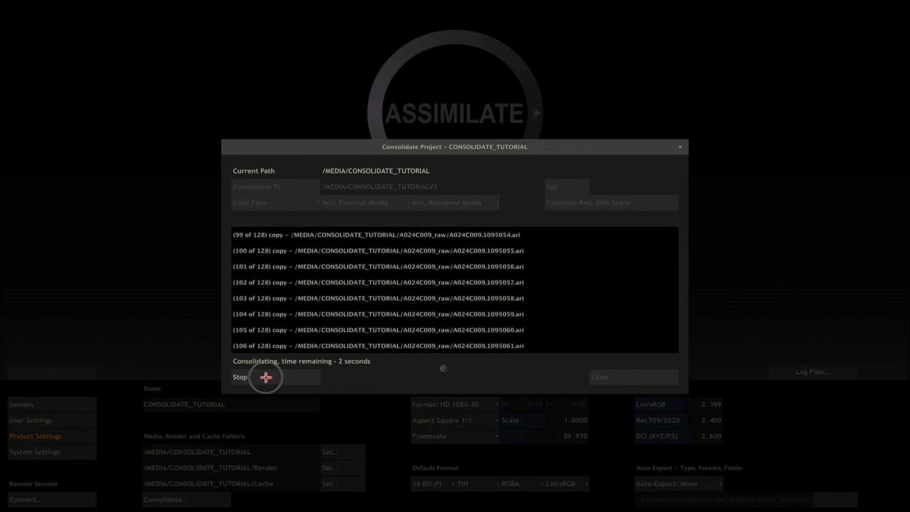
pyautogui.click(266, 377)
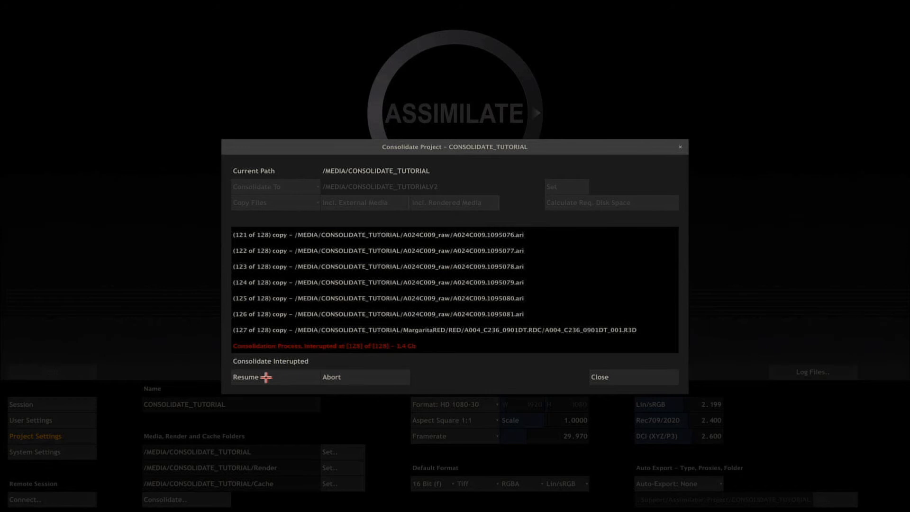
pyautogui.click(615, 376)
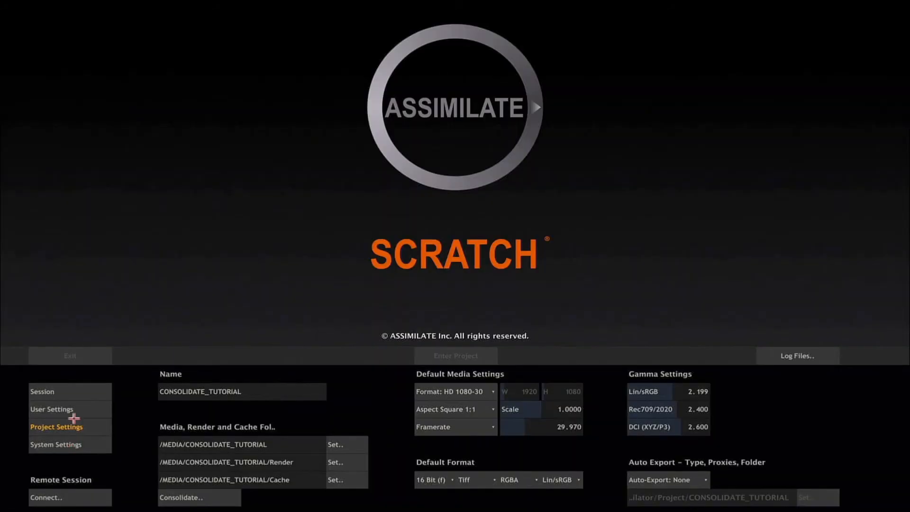
# View the details of the other two projects in the session list and reselect CONSOLIDATE_TUTORIAL.
pyautogui.click(75, 394)
pyautogui.click(416, 408)
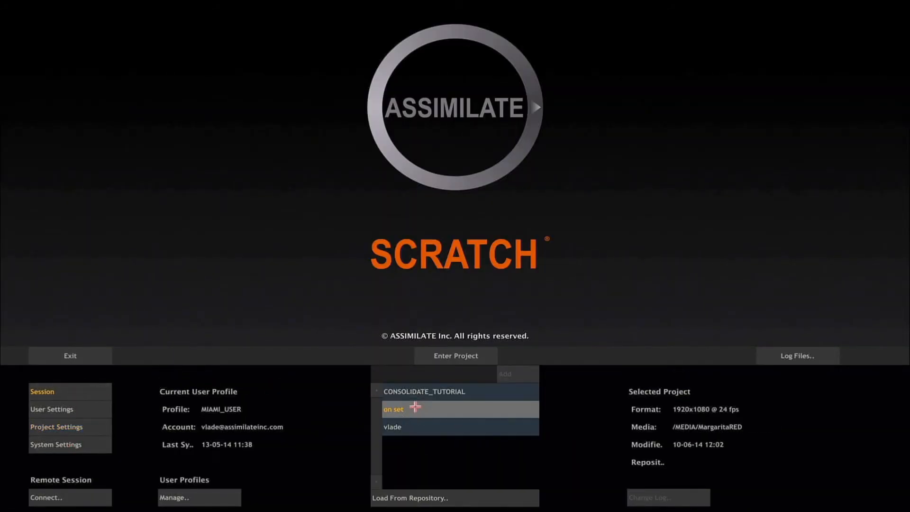
pyautogui.click(404, 428)
pyautogui.click(428, 394)
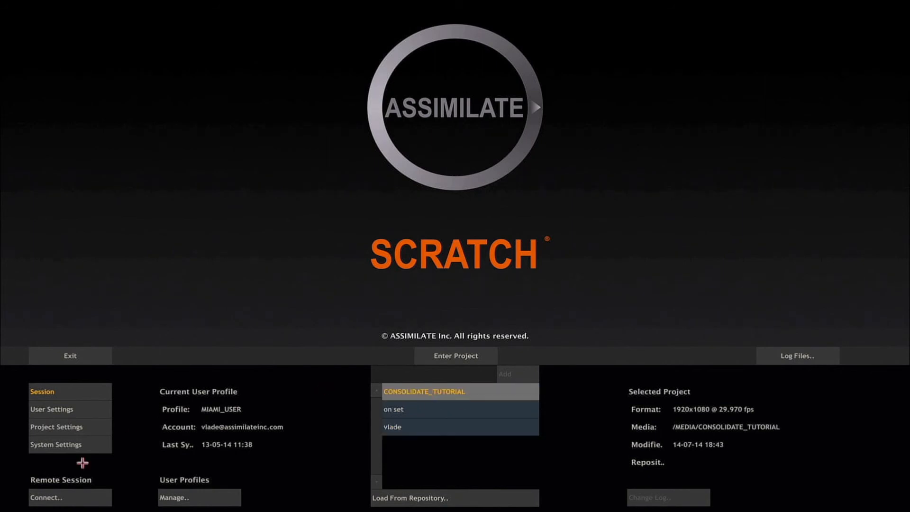
# Resume the interrupted consolidation from the CONSOLIDATE_TUTORIAL project settings and close the dialog once it finishes.
pyautogui.click(65, 426)
pyautogui.click(175, 495)
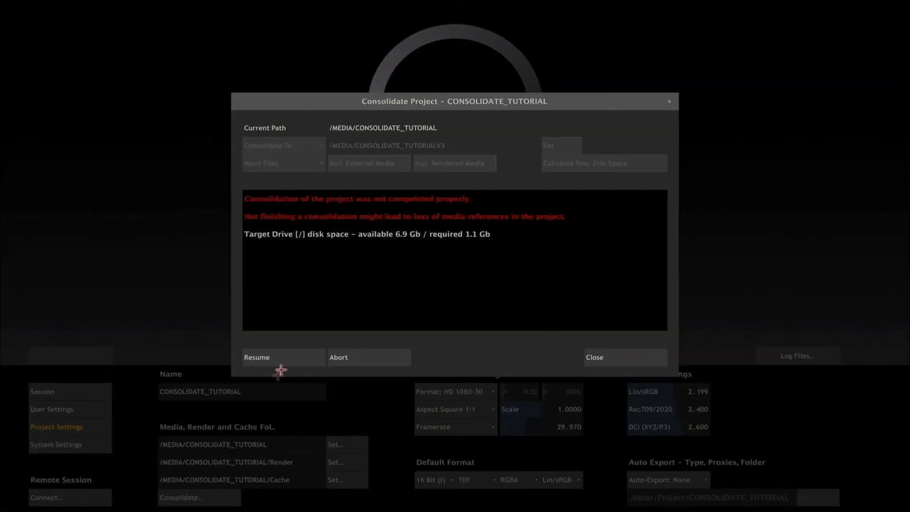
pyautogui.click(250, 355)
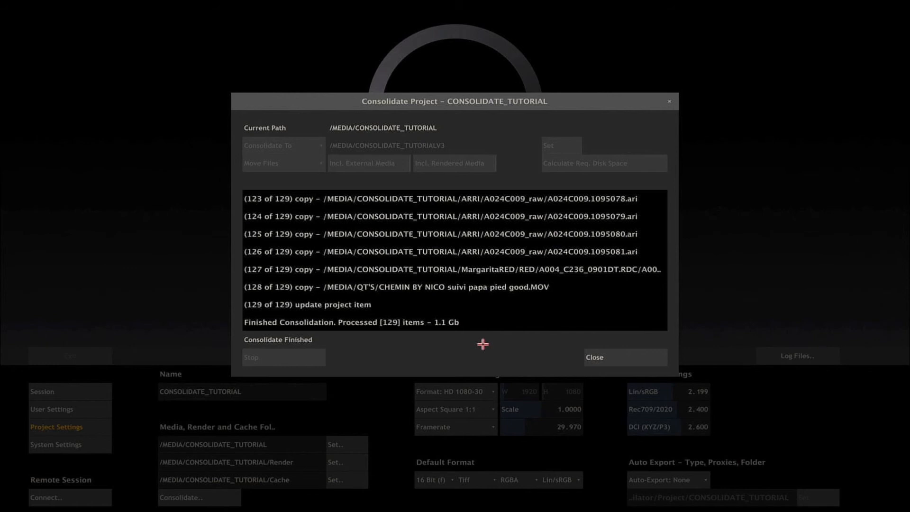
pyautogui.click(594, 358)
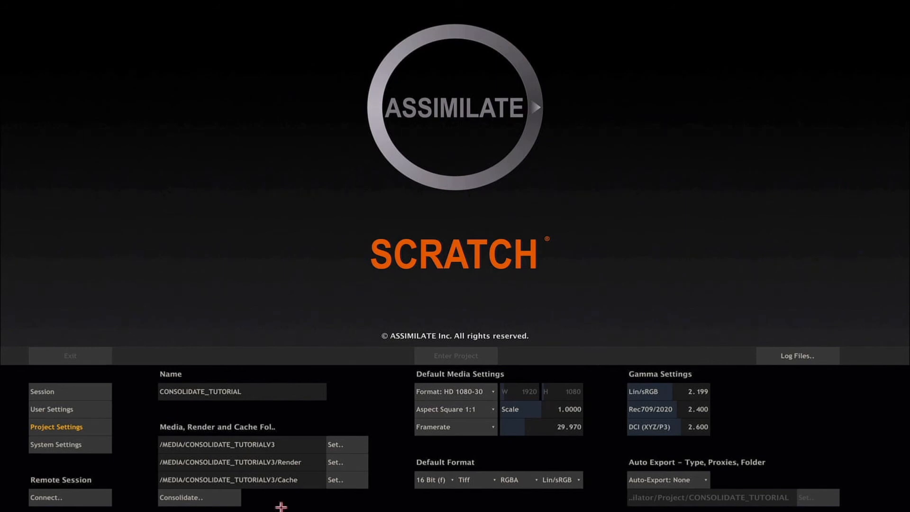
# Enter the CONSOLIDATE_TUTORIAL project, and open the CONSOLIDATE_TUTORIAL folder inside MEDIA in Finder.
pyautogui.click(58, 397)
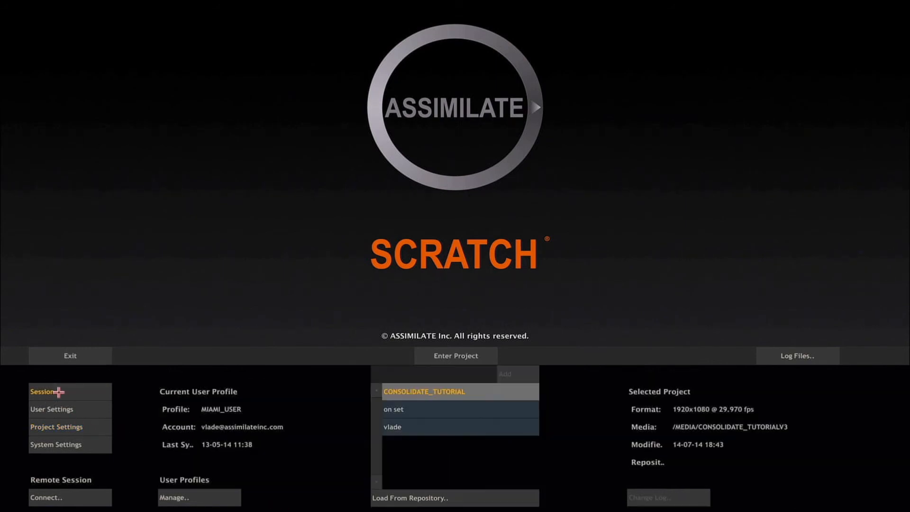
pyautogui.click(449, 355)
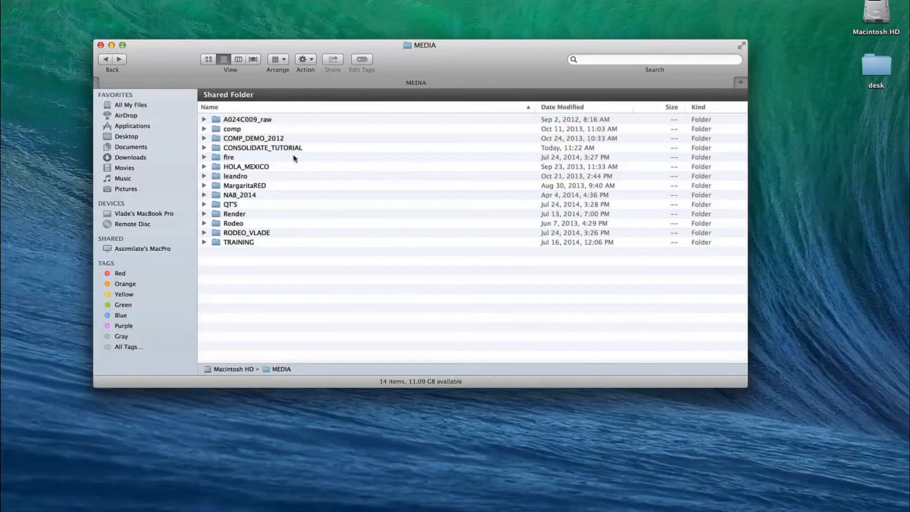
pyautogui.doubleClick(294, 148)
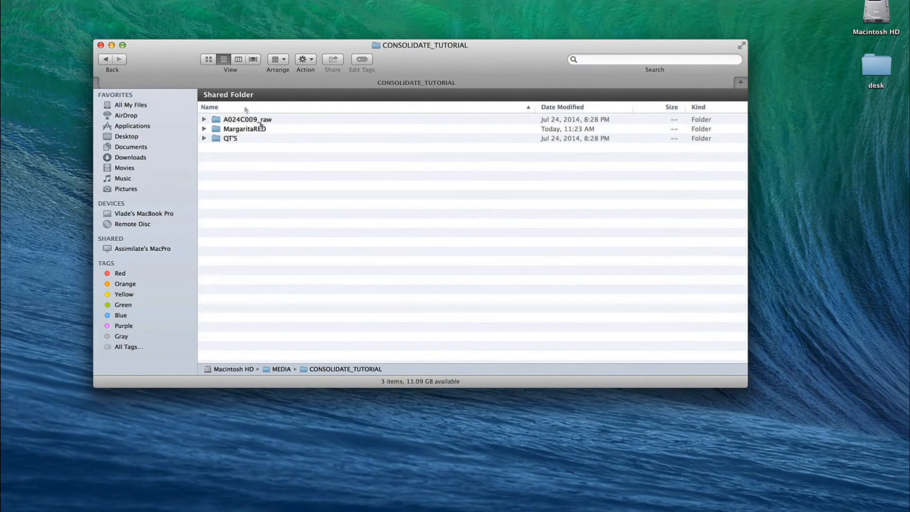
# Inspect the contents of the A024C009_raw, MargaritaRED/RED and QT'S folders and return to the CONSOLIDATE_TUTORIAL folder.
pyautogui.doubleClick(236, 120)
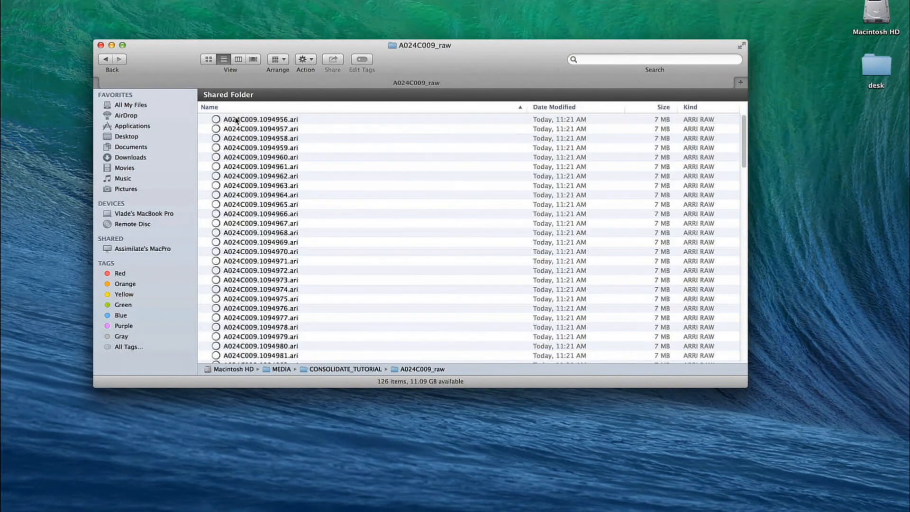
pyautogui.click(106, 59)
pyautogui.doubleClick(236, 131)
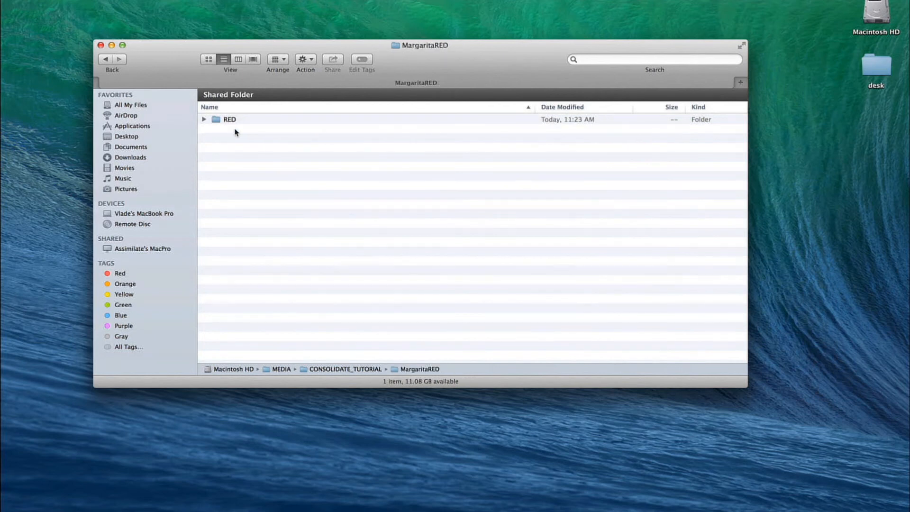
pyautogui.doubleClick(228, 120)
pyautogui.doubleClick(228, 120)
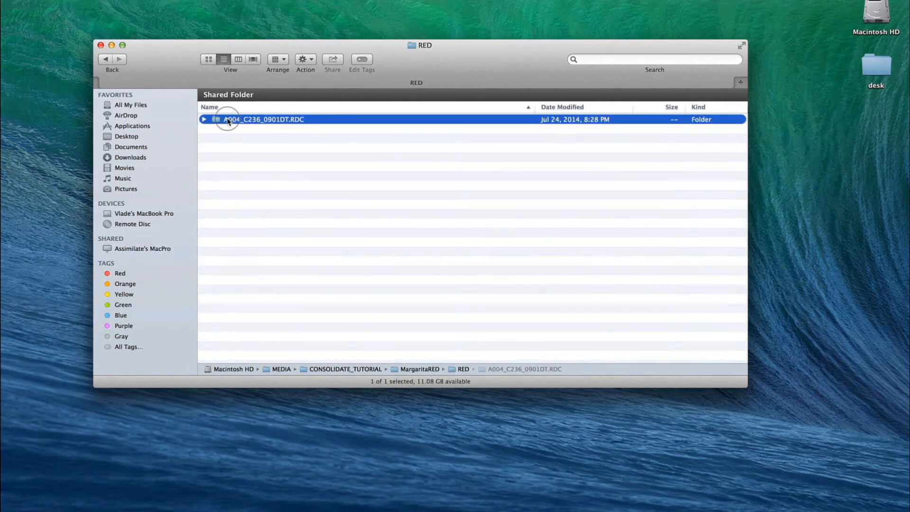
pyautogui.click(106, 60)
pyautogui.click(106, 59)
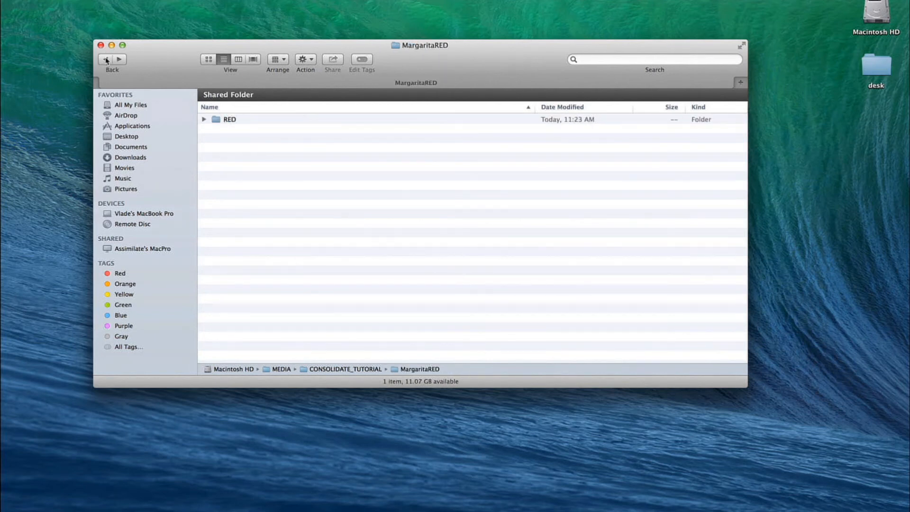
pyautogui.click(106, 59)
pyautogui.doubleClick(234, 139)
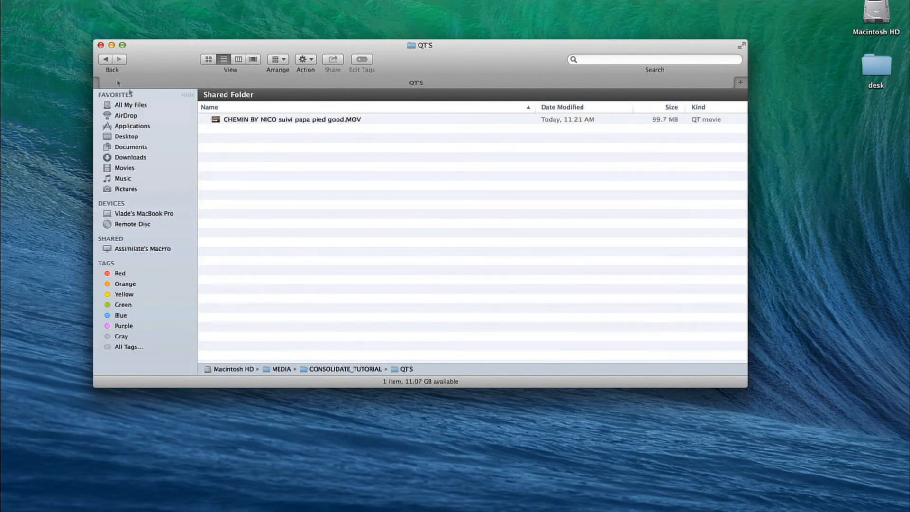
pyautogui.click(106, 59)
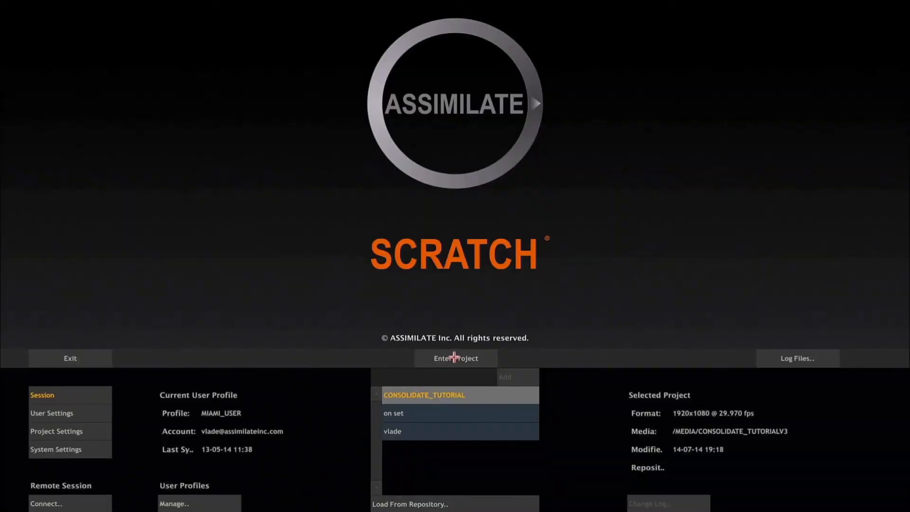
# Switch to SCRATCH, enter the CONSOLIDATE_TUTORIAL project and open the export choices for its project data.
pyautogui.click(454, 358)
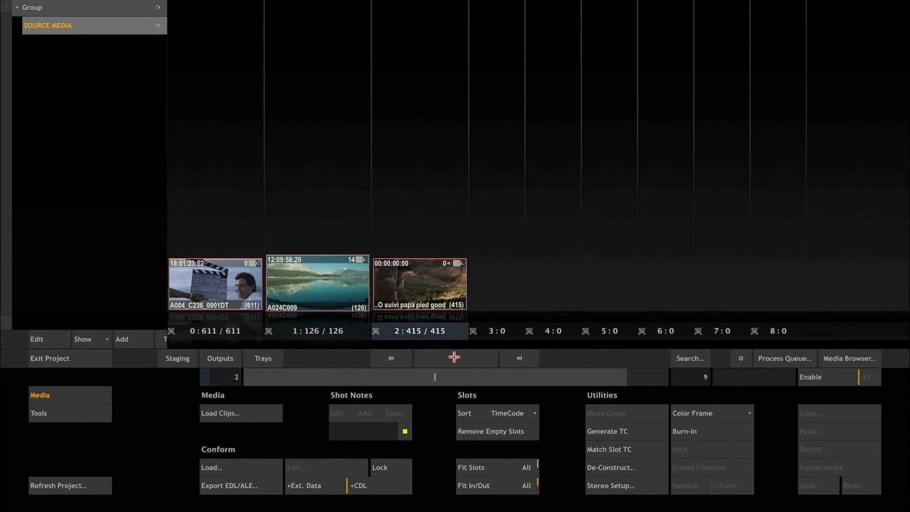
pyautogui.click(53, 413)
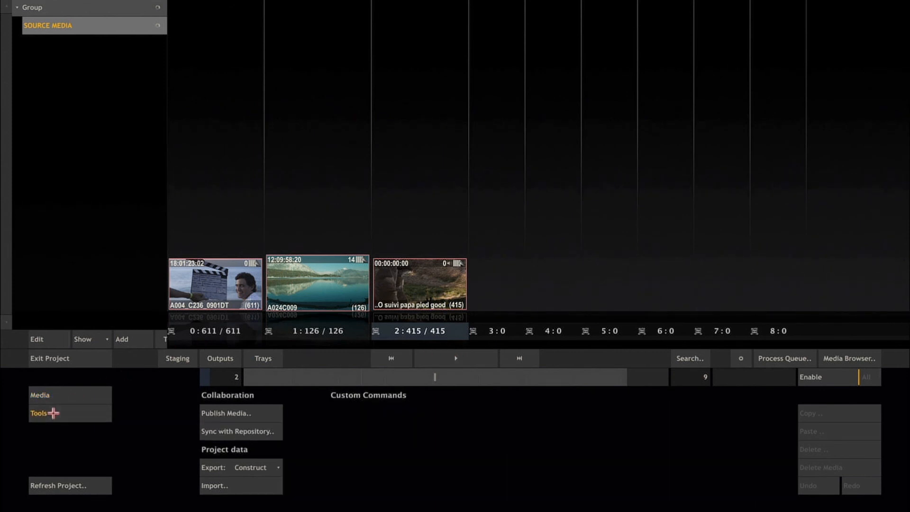
pyautogui.click(263, 466)
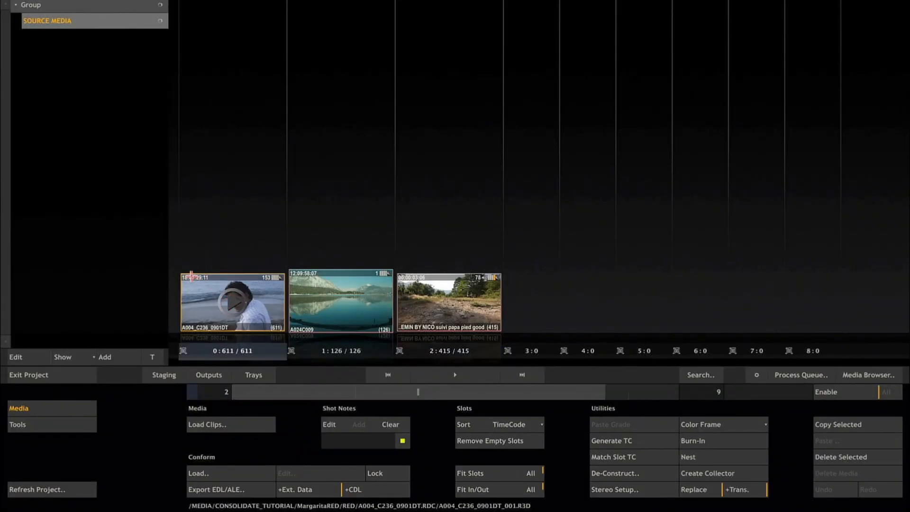
# Scrub through the A004_C236_0901DT, A024C009 and CHEMIN BY NICO clips in the SOURCE MEDIA construct to check the consolidated media.
pyautogui.click(238, 276)
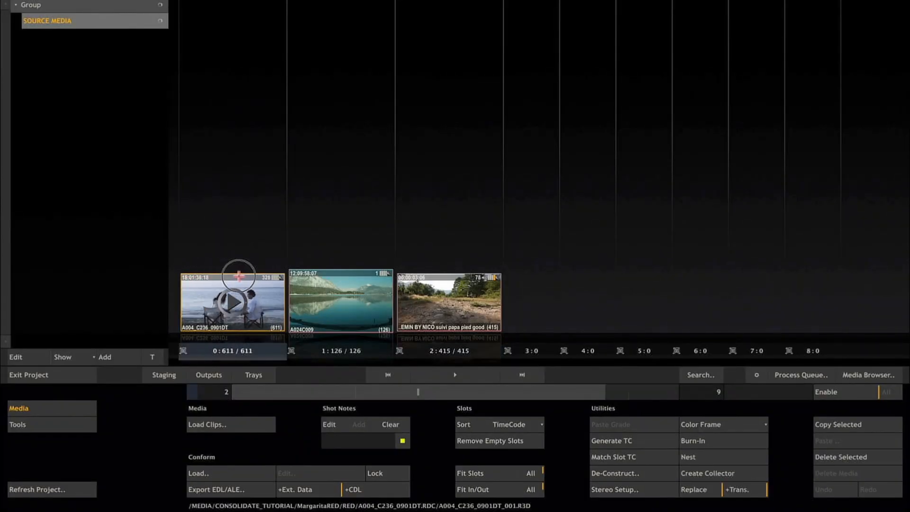
pyautogui.moveTo(238, 276); pyautogui.dragTo(170, 276)
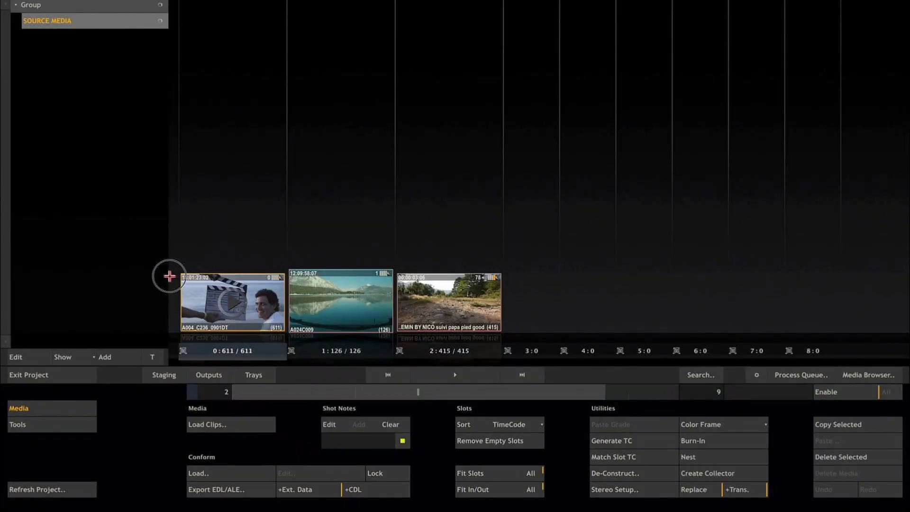
pyautogui.moveTo(298, 272)
pyautogui.mouseDown()
pyautogui.moveTo(339, 267)
pyautogui.moveTo(290, 258)
pyautogui.mouseUp()
pyautogui.click(427, 277)
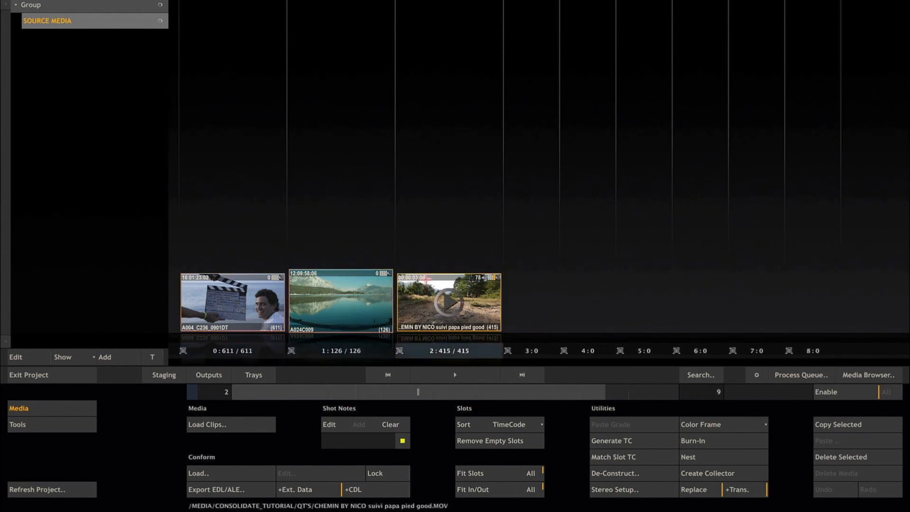
pyautogui.moveTo(420, 277); pyautogui.dragTo(448, 278)
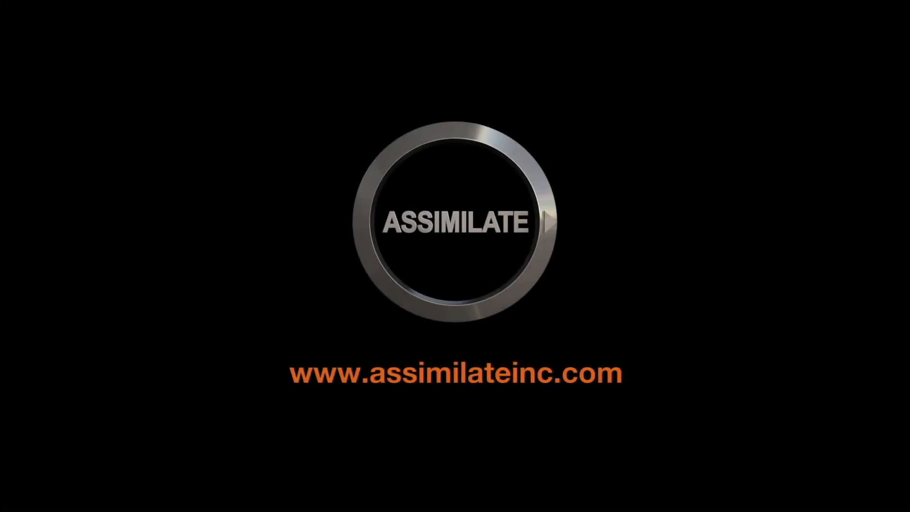